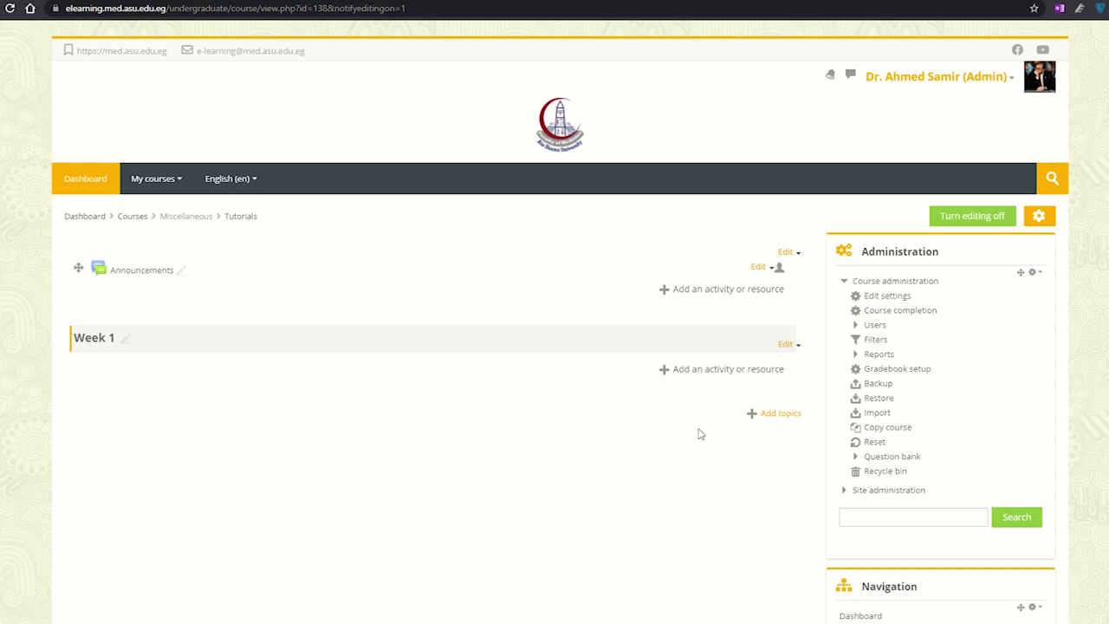
Step: Add a new Page resource to the Week 1 section
click(693, 369)
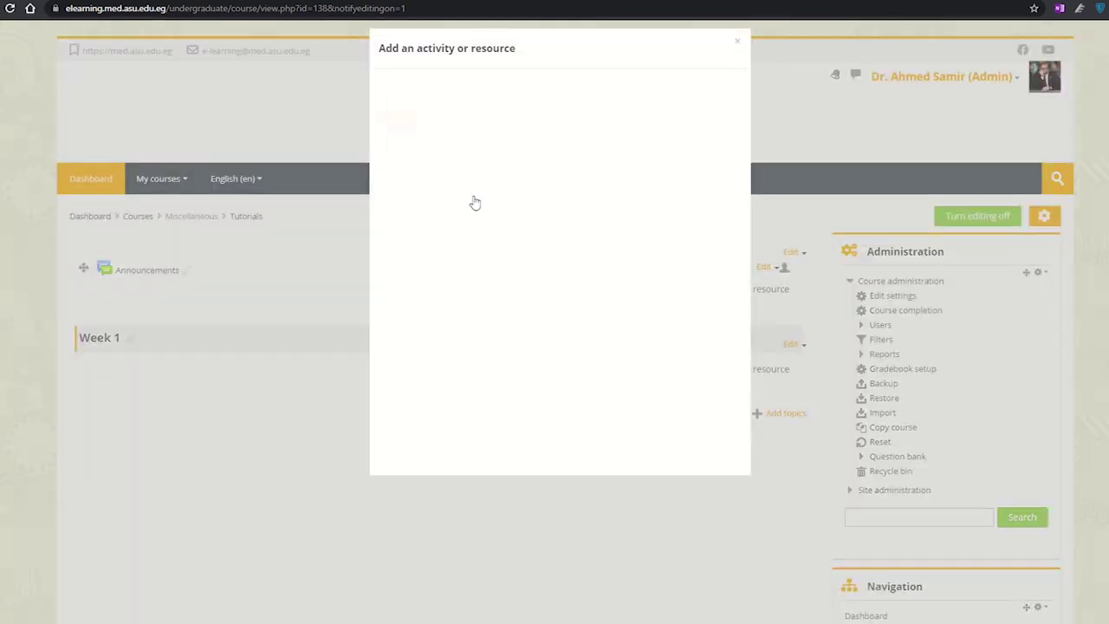
click(512, 120)
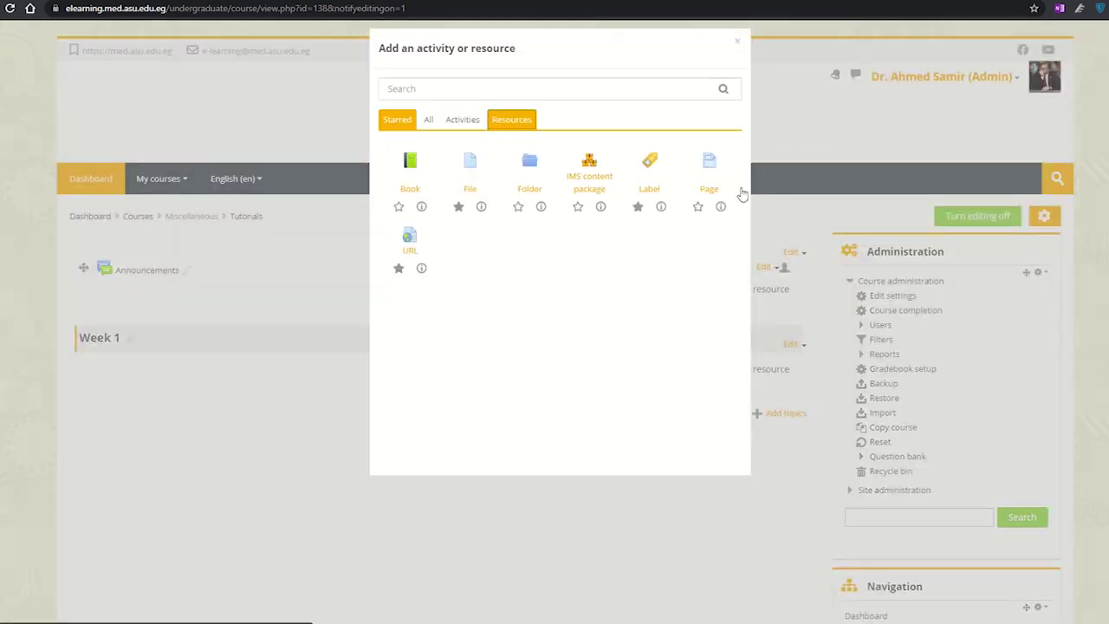
click(709, 173)
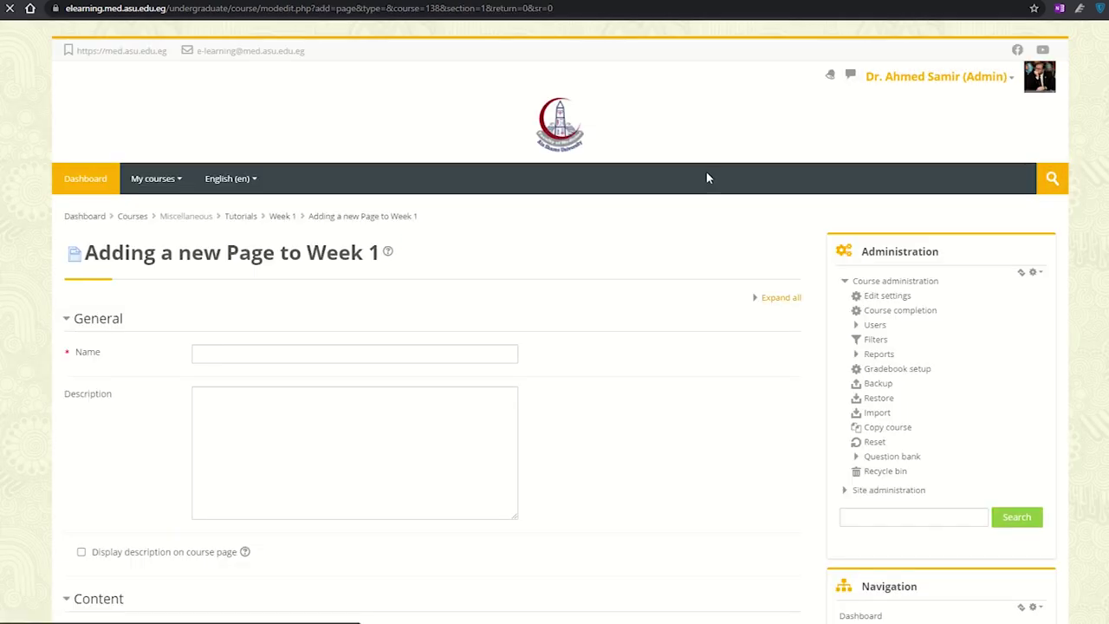
Step: Name the page as Lecture 1 followed by the lecturer's name and "on Wednesday. September 1st, 2021"
click(266, 355)
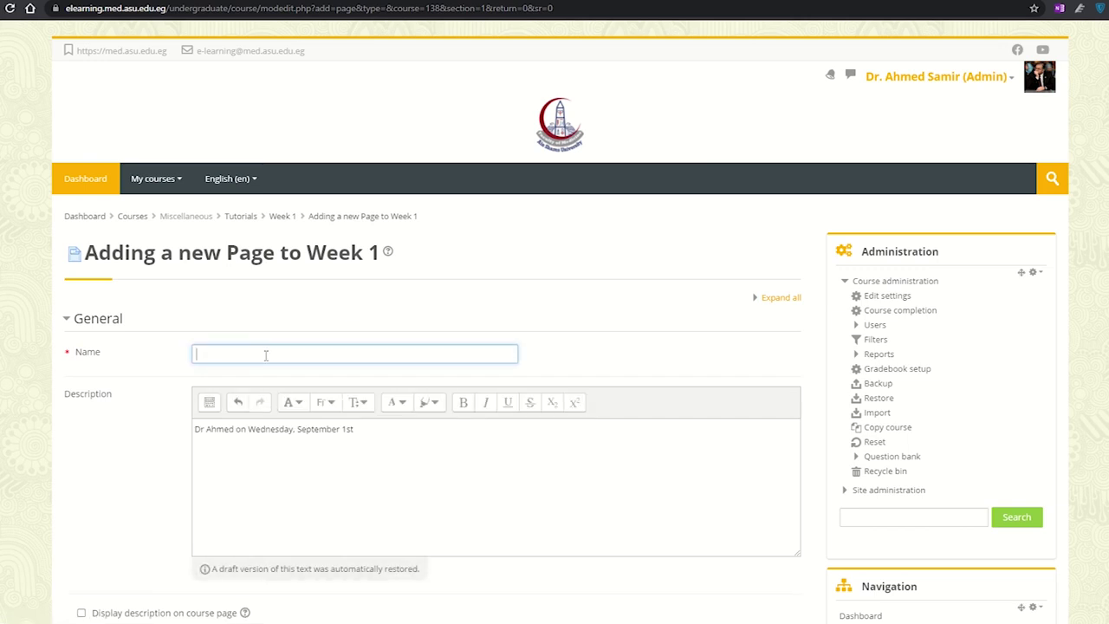
click(315, 431)
click(219, 357)
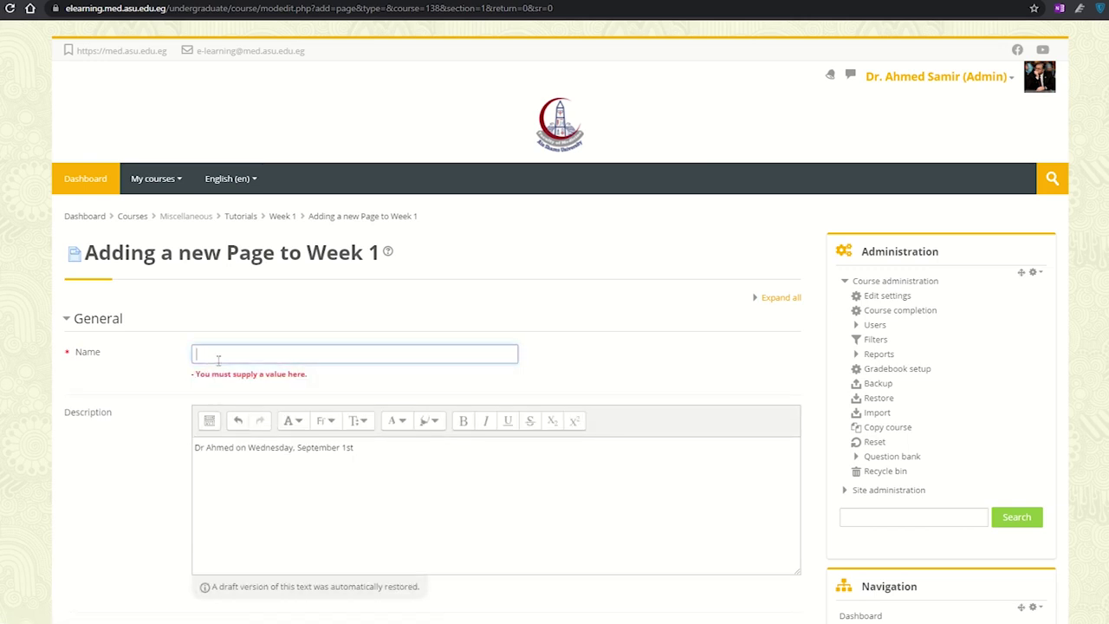
text(Lecture 1 by Dr Ahmed on Wednesday. Se)
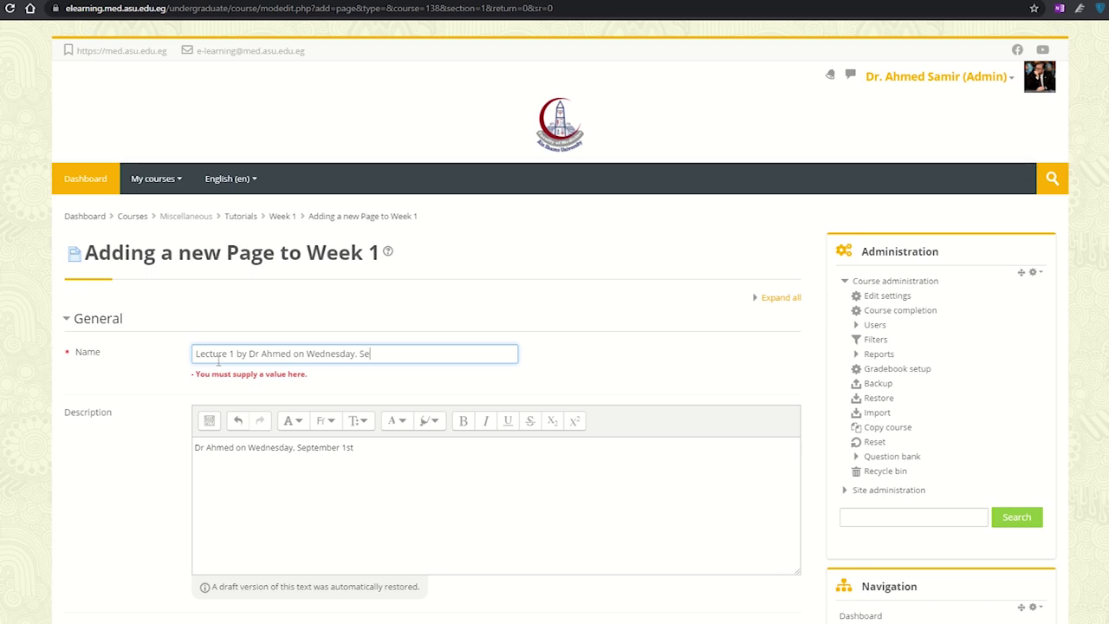
Step: Clear the restored draft text from the description and enable displaying the description on the course page
click(230, 480)
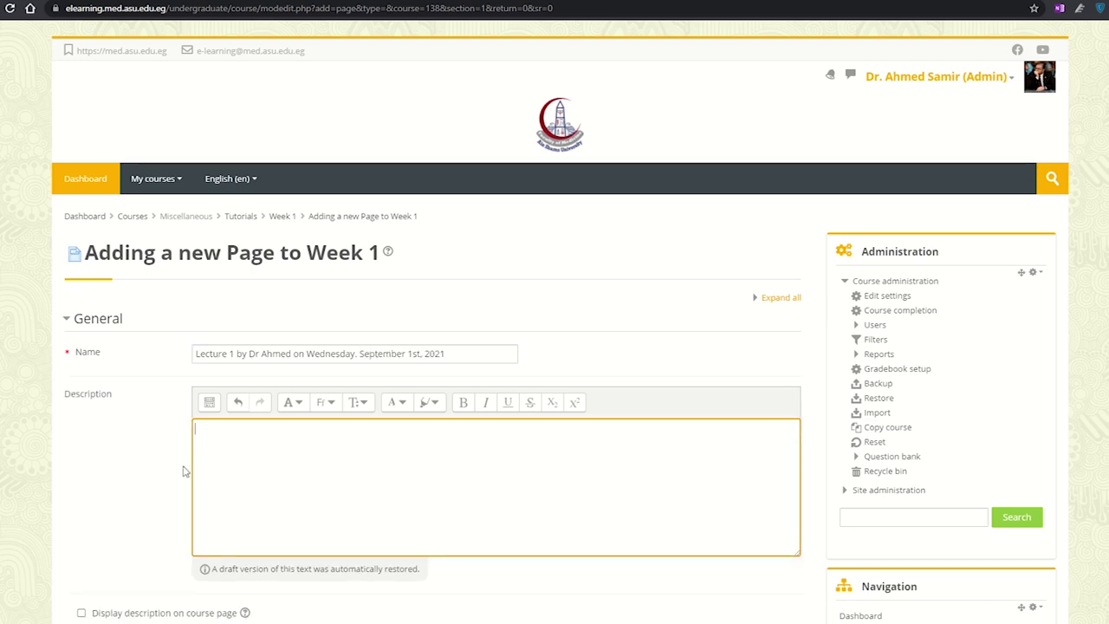
scroll(181, 463, down, 2)
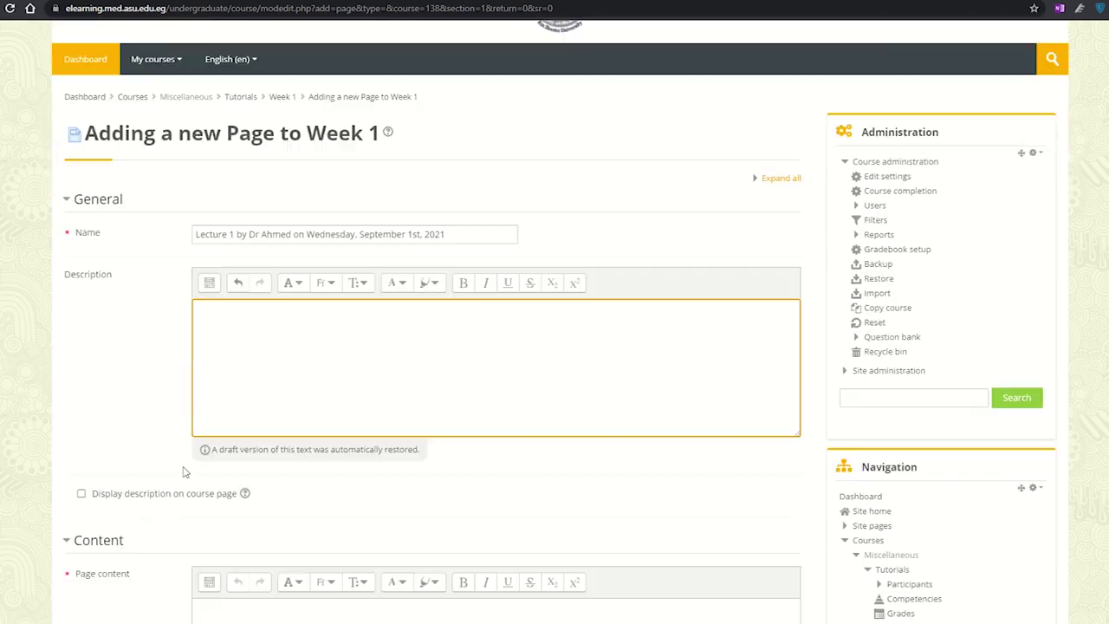
click(118, 419)
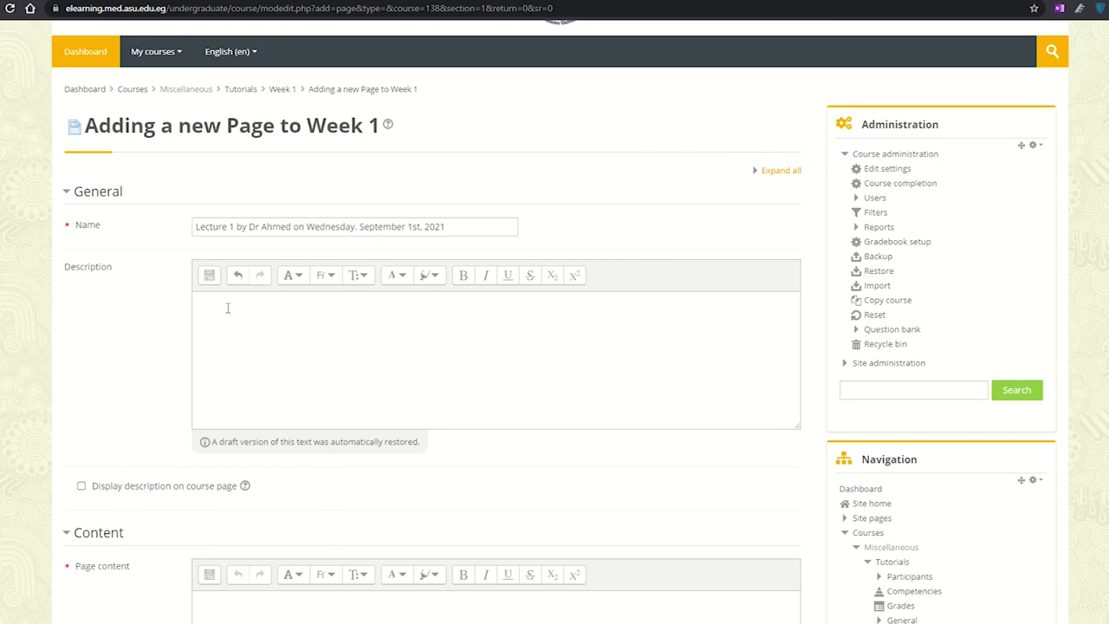
scroll(108, 368, down, 2)
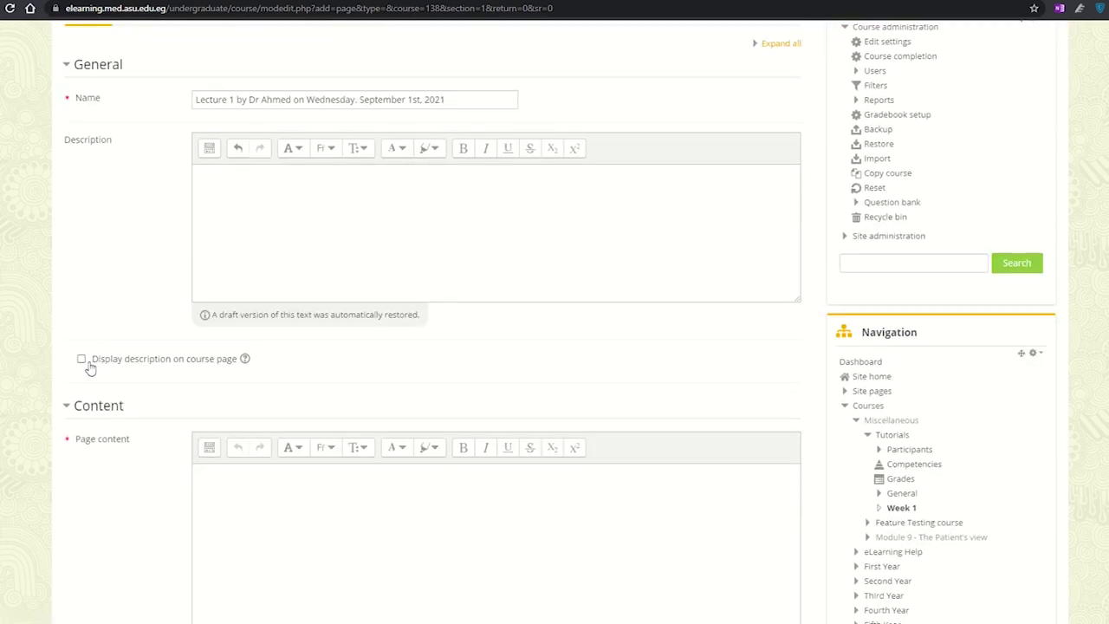
click(86, 363)
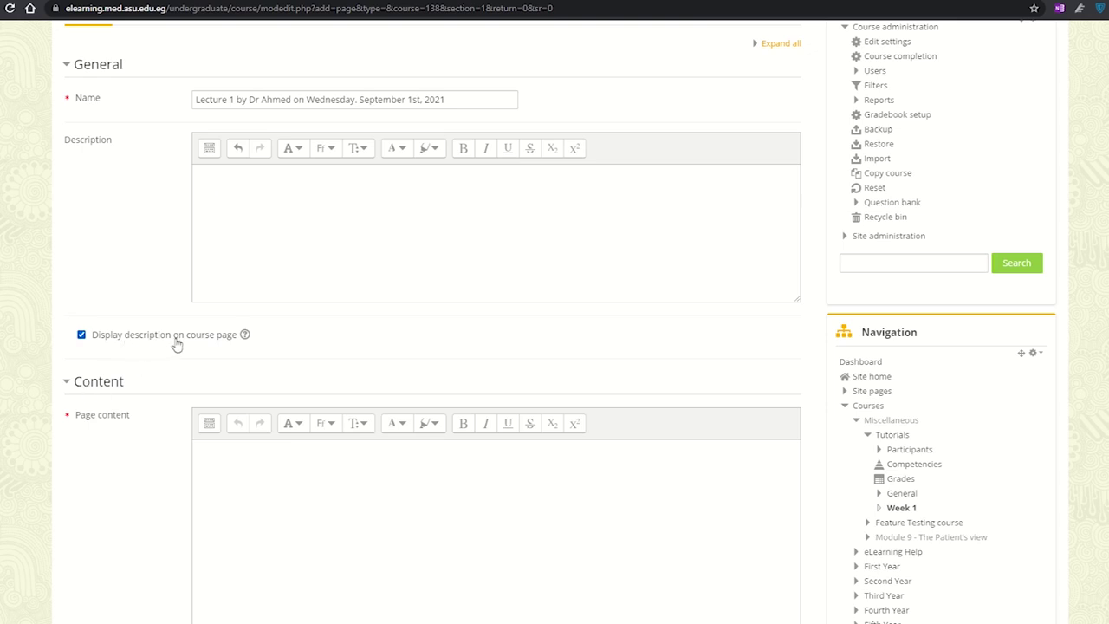
scroll(229, 195, up, 1)
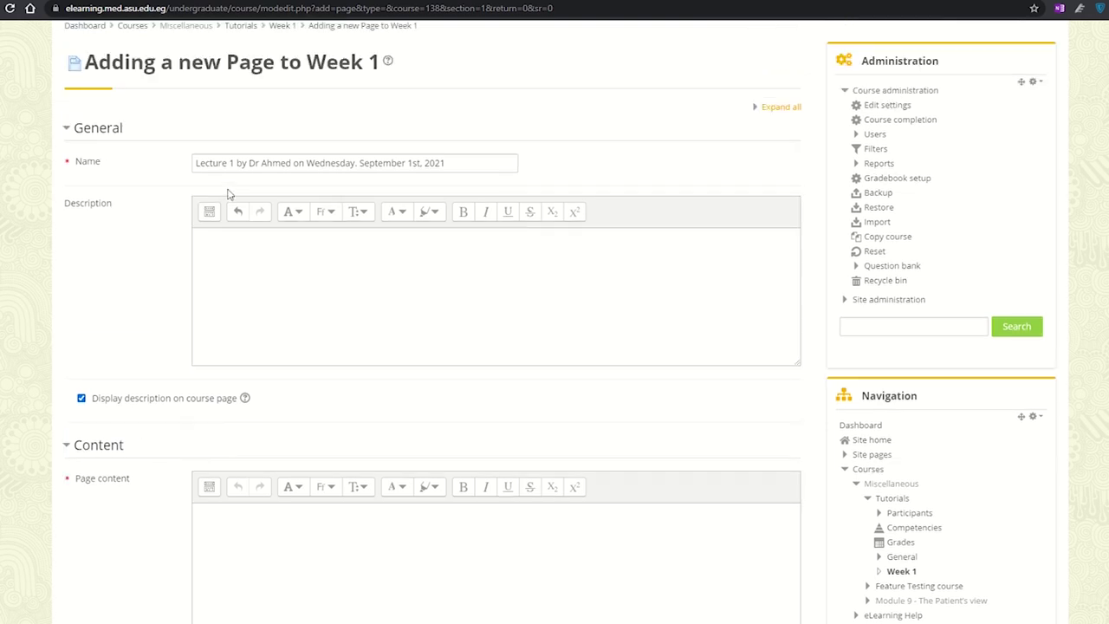
Step: Start a new Teams meeting from the expanded page content editor and title it "Lecture 1"
scroll(223, 326, down, 3)
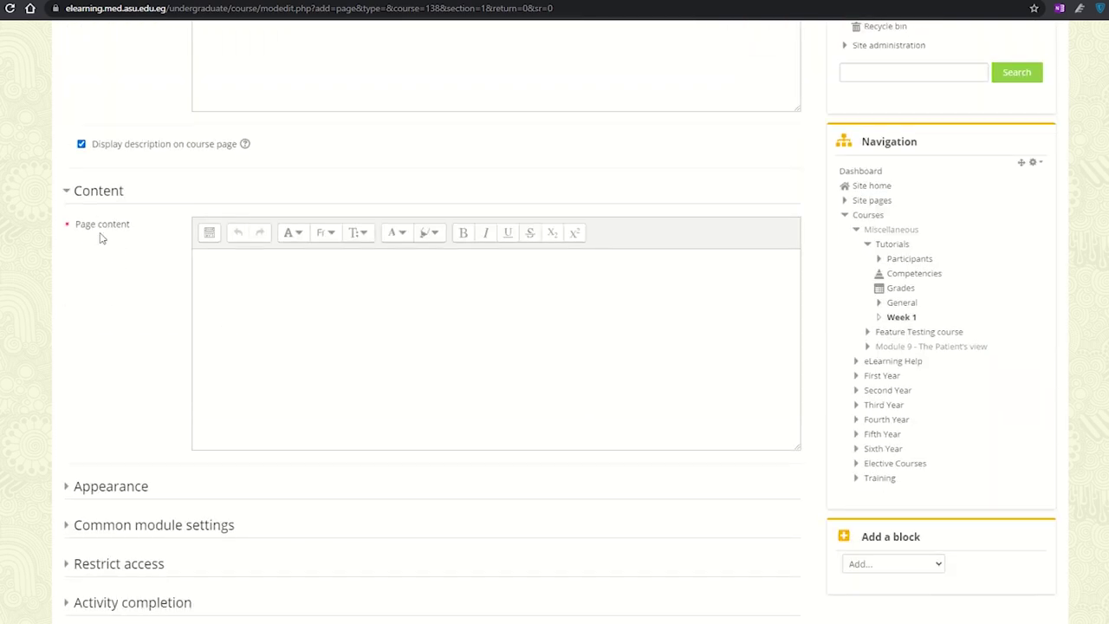
click(236, 274)
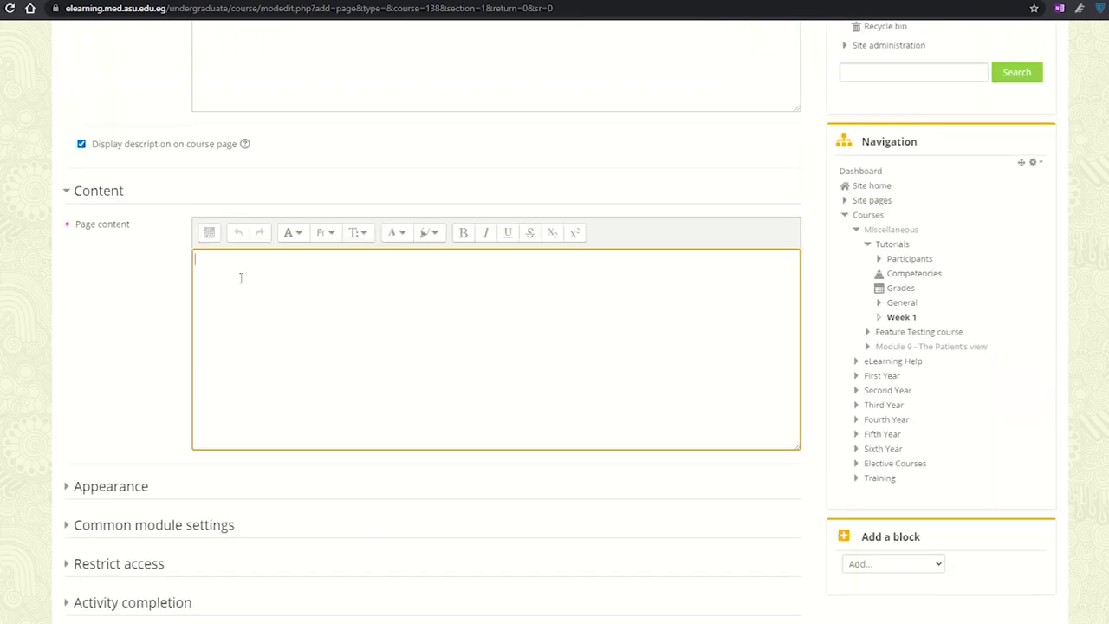
click(210, 234)
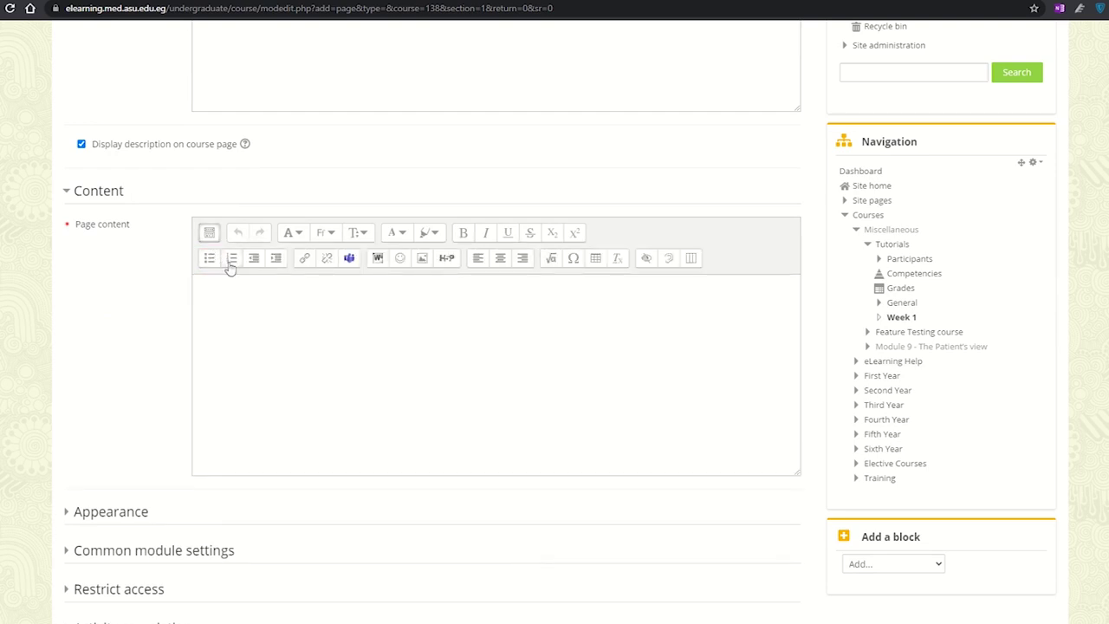
click(350, 258)
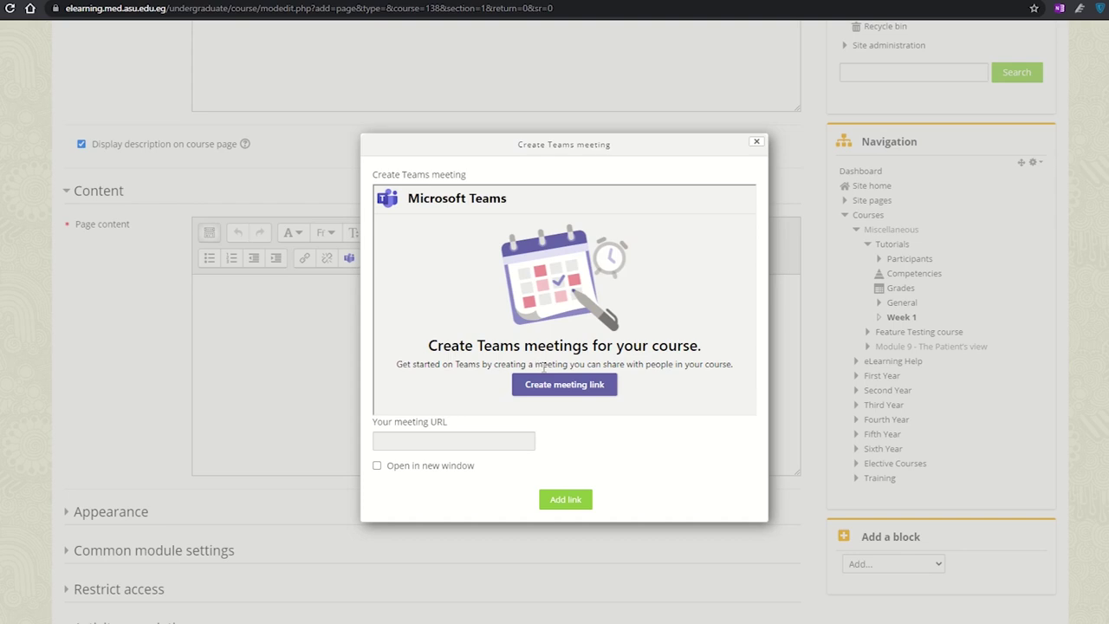
click(598, 397)
click(491, 236)
text(Lectu)
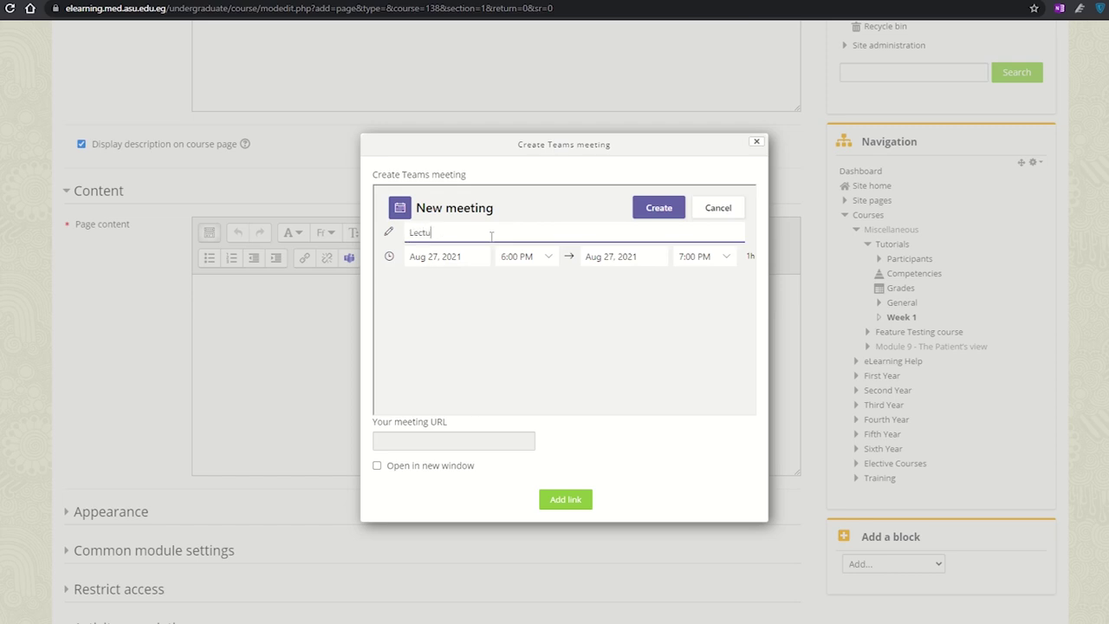
text(re 1)
Step: Set the meeting's start to Sep 1, 2021 at 12:00 PM
click(457, 268)
click(457, 266)
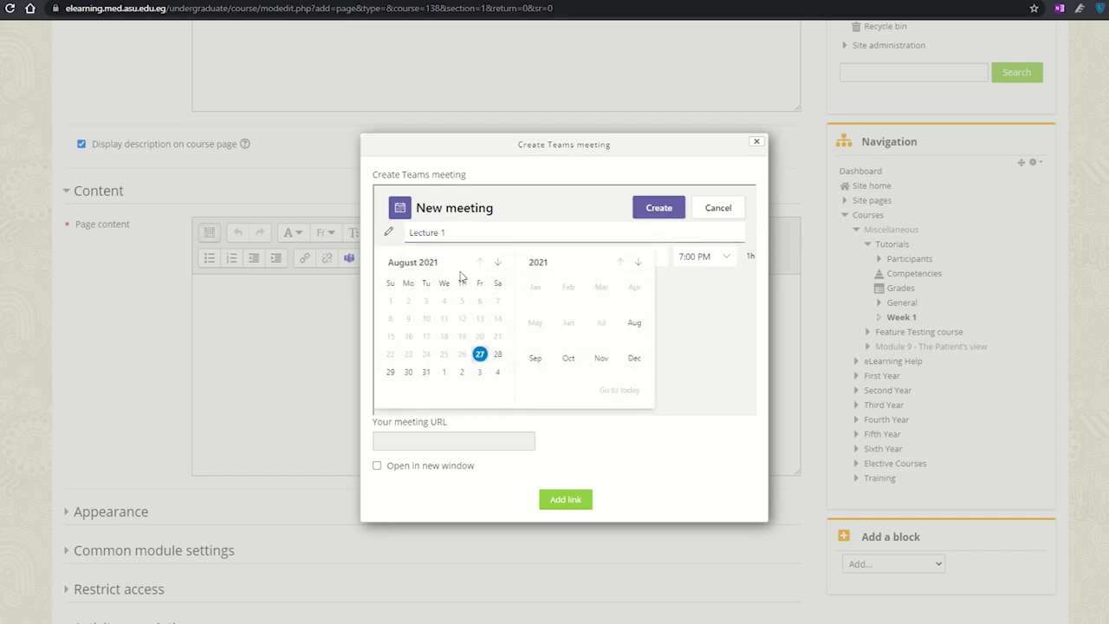
click(444, 372)
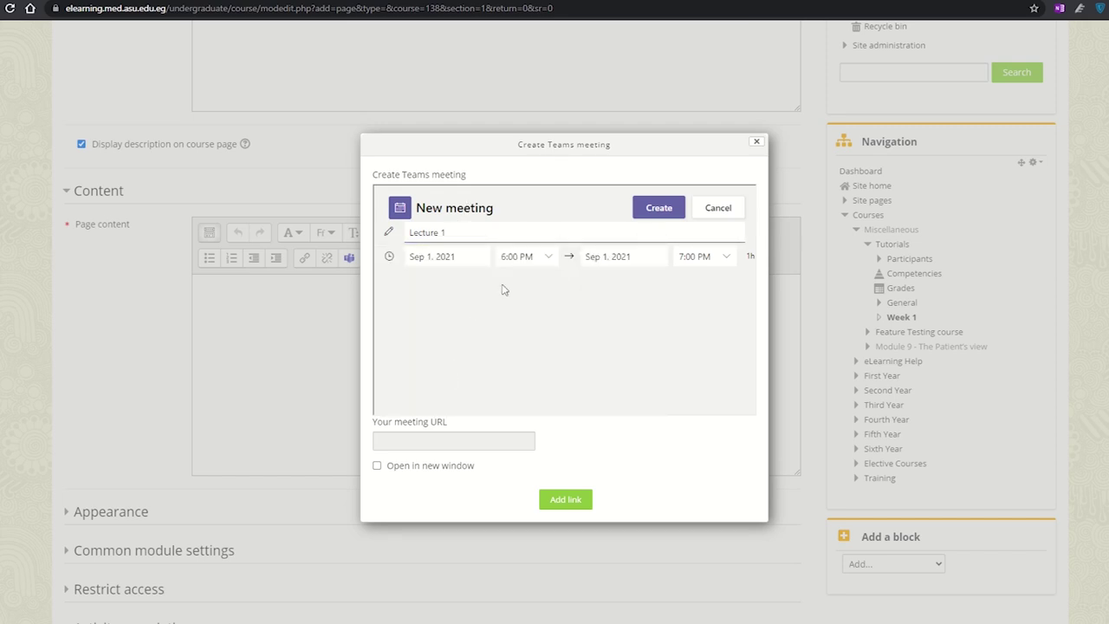
click(543, 265)
scroll(588, 321, down, 5)
scroll(590, 328, down, 2)
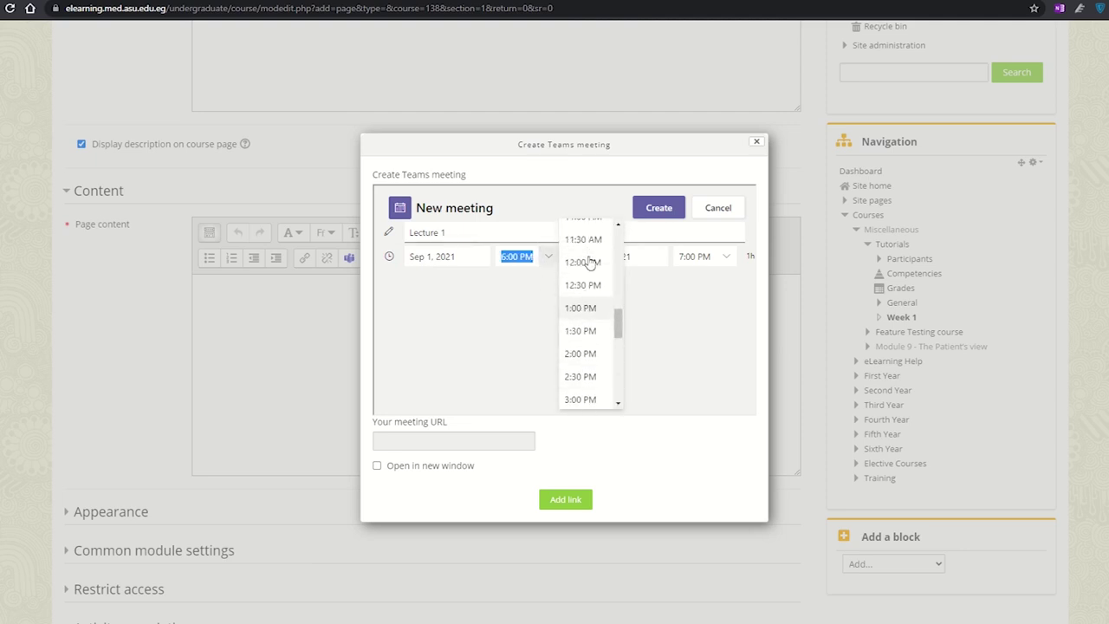
click(589, 267)
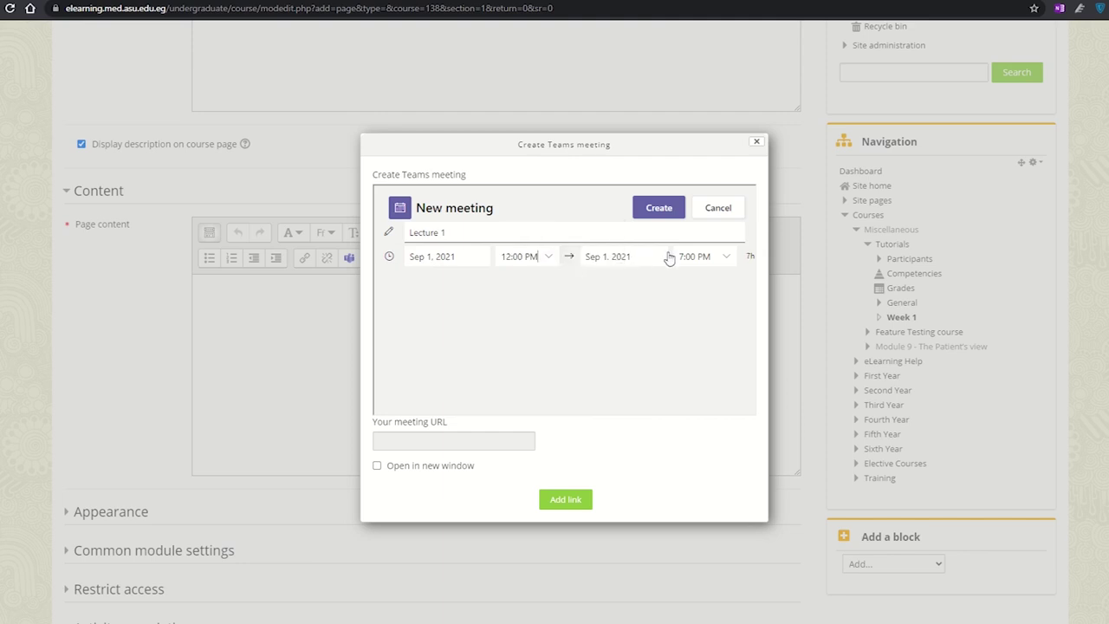
Step: Set the meeting's end time to 1:00 PM and create the meeting
click(720, 260)
scroll(629, 337, down, 6)
scroll(628, 336, down, 1)
click(605, 251)
click(650, 210)
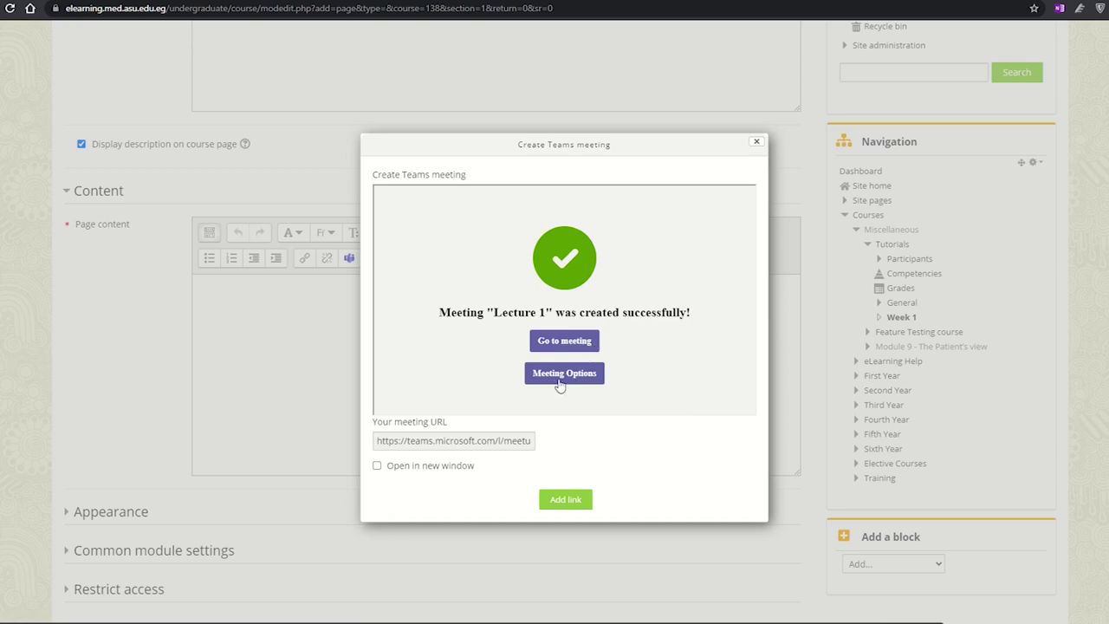
Step: In the meeting options, let everyone bypass the lobby and set who can present to "Only me"
click(560, 378)
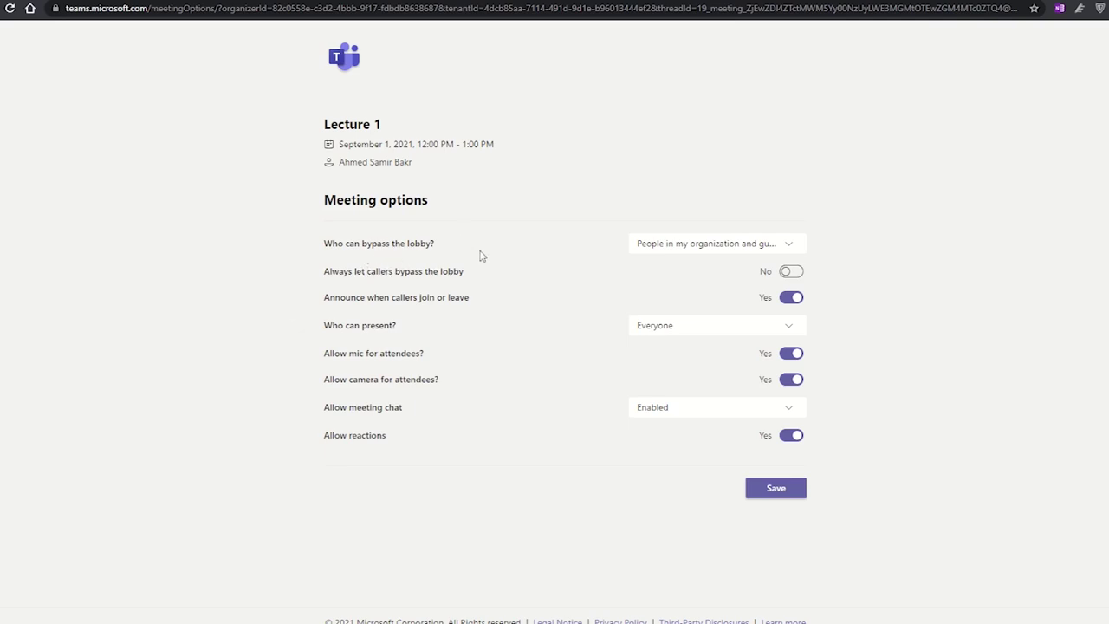
click(664, 247)
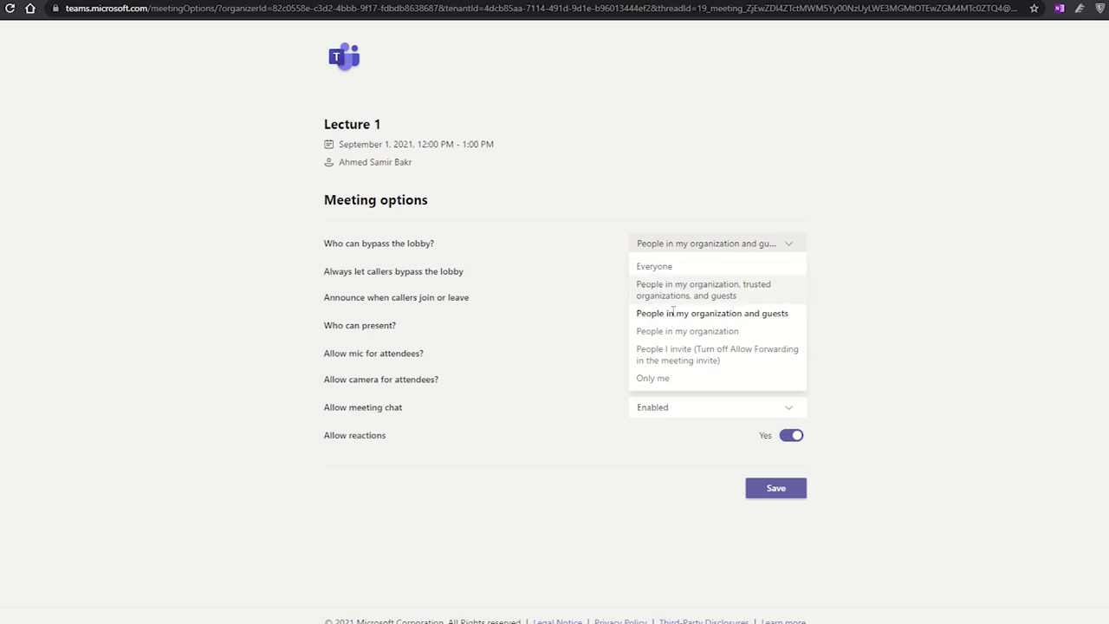
click(675, 270)
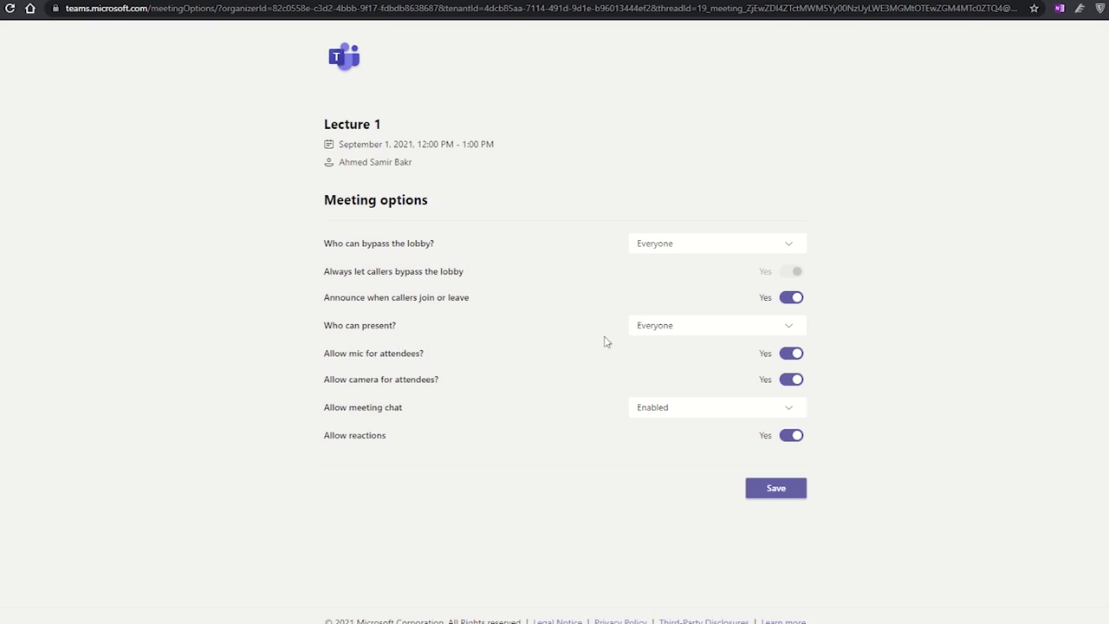
click(652, 331)
click(663, 402)
Step: Switch the attendees' microphone and camera permissions off and back on
click(790, 355)
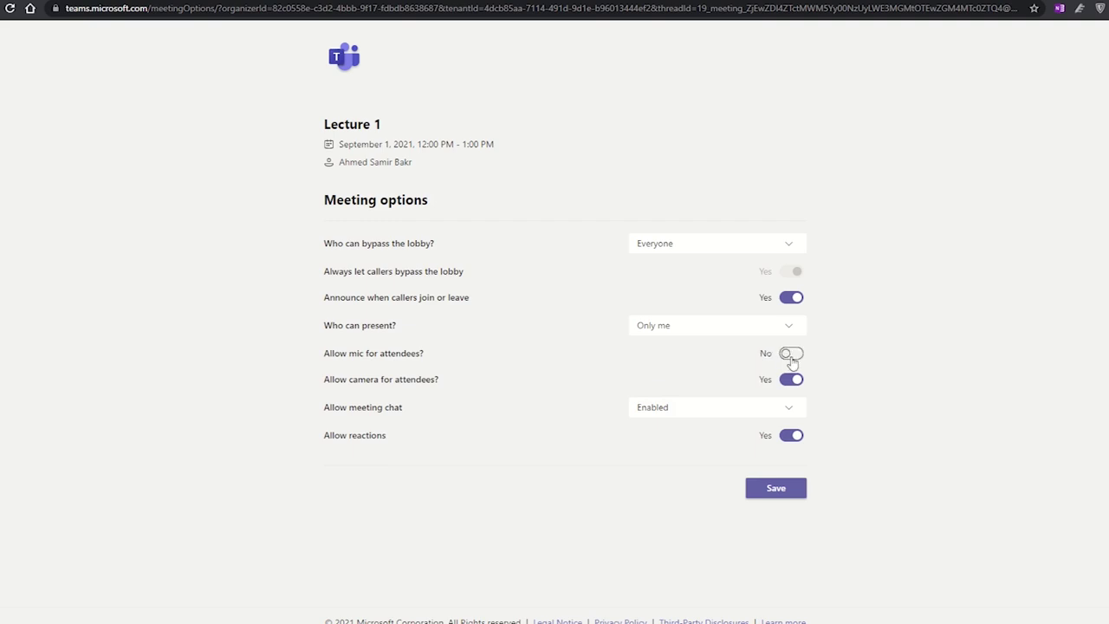
click(793, 362)
click(791, 382)
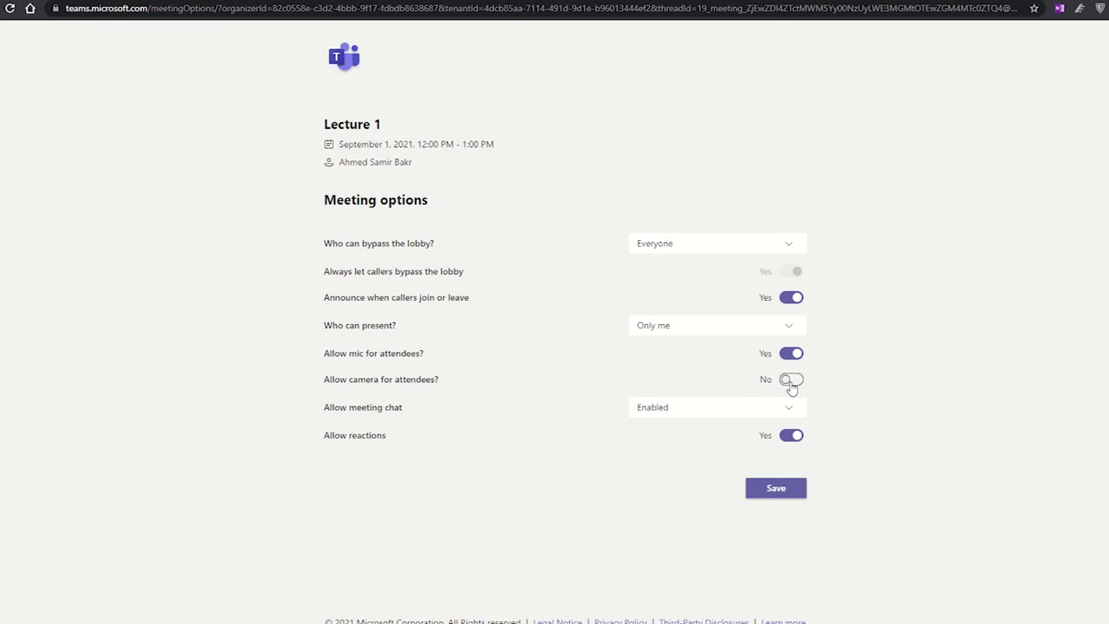
click(791, 382)
Step: Save the meeting options and insert the Teams meeting link into the page content
click(774, 495)
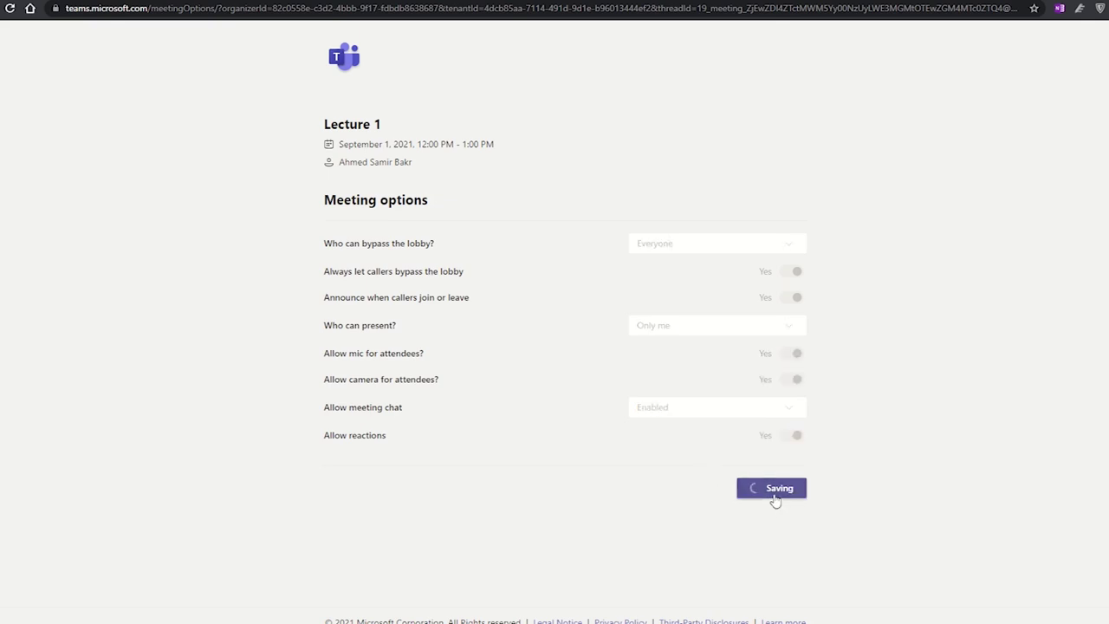
click(281, 3)
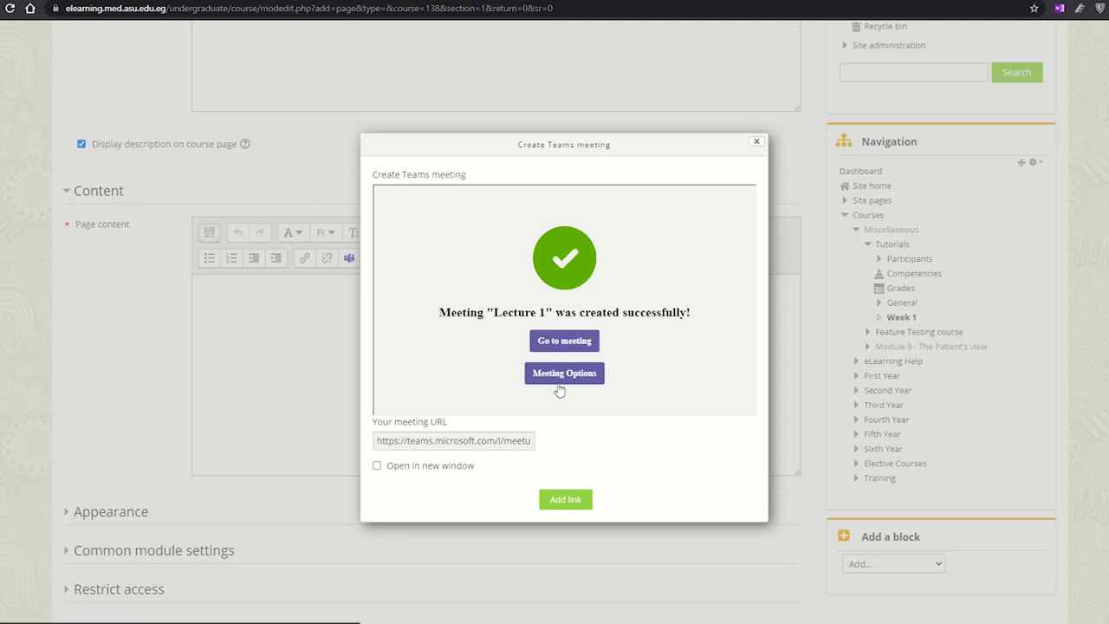
click(566, 500)
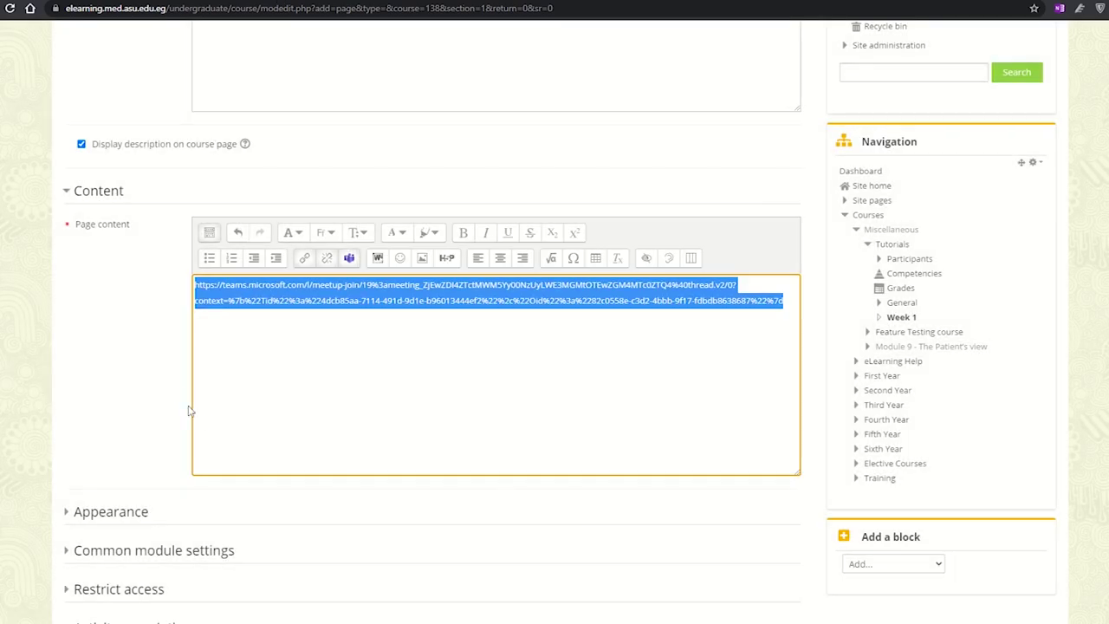
click(283, 338)
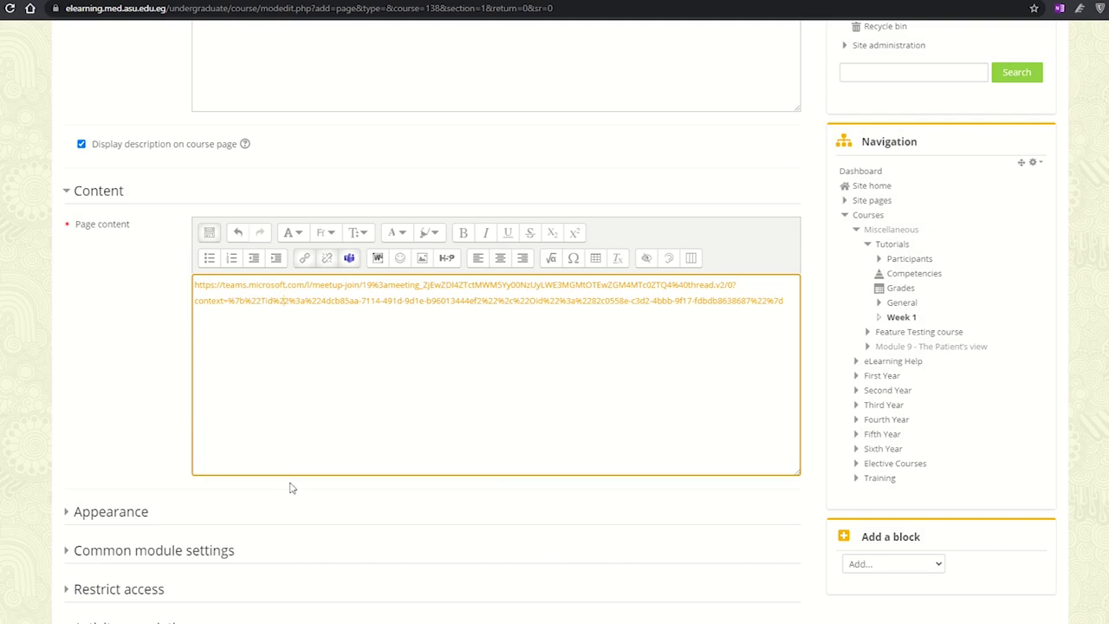
Step: Save the page, return to the course and open the Lecture 1 page under Week 1
scroll(291, 488, down, 3)
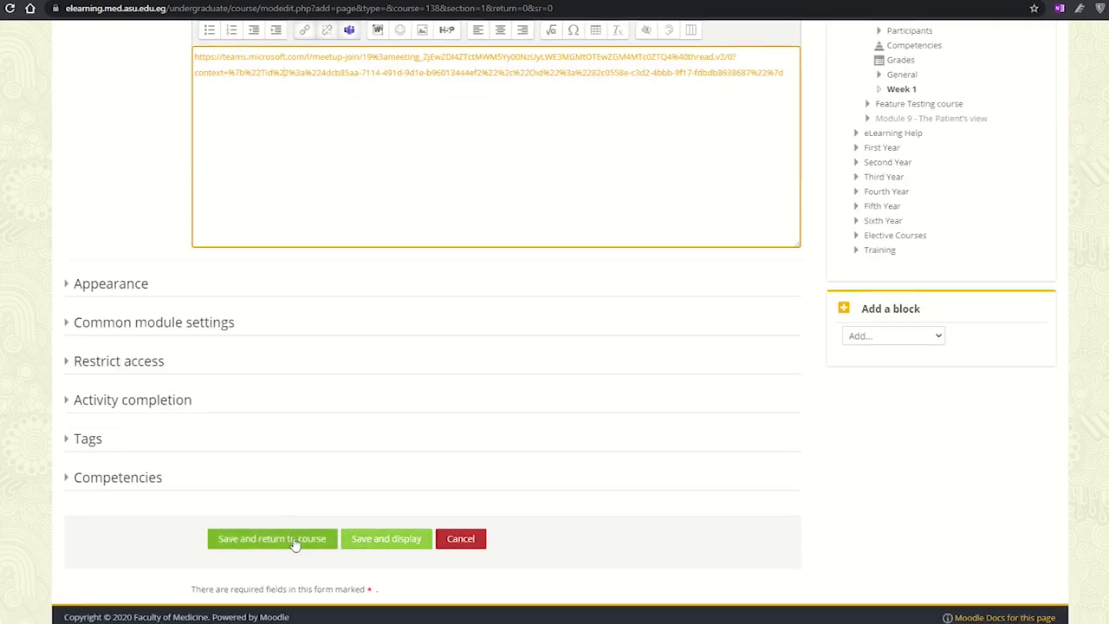
click(295, 539)
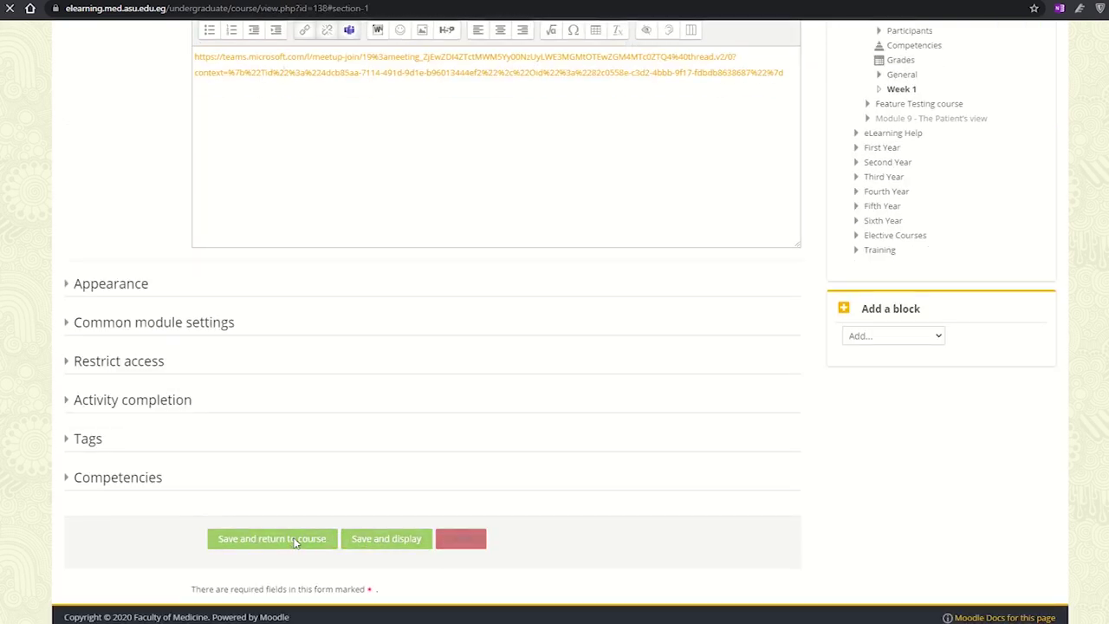
scroll(290, 280, up, 3)
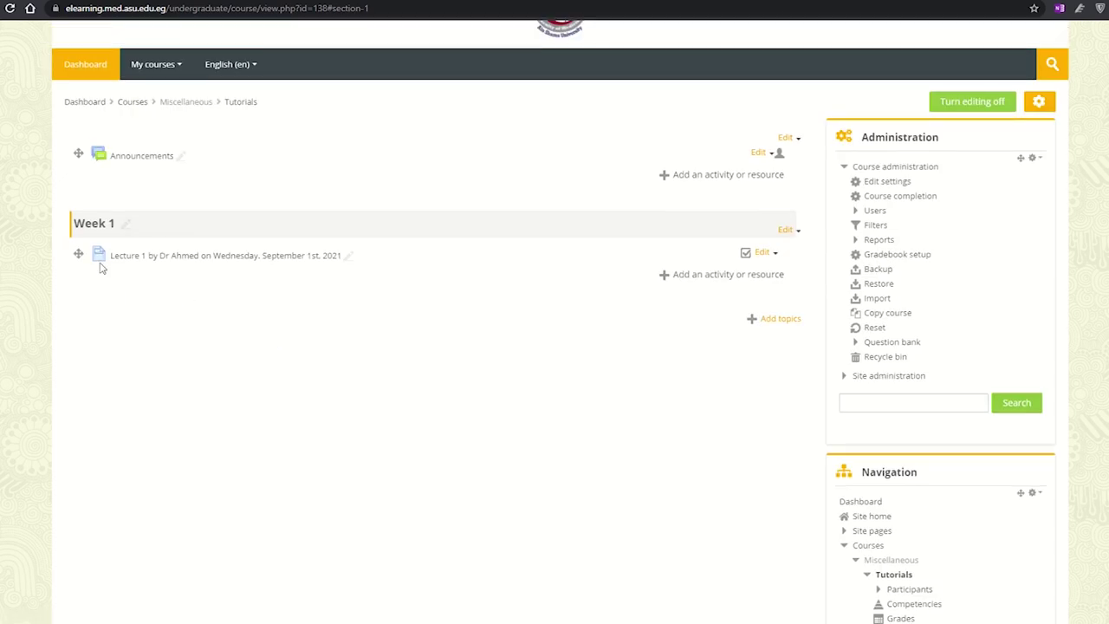
click(216, 264)
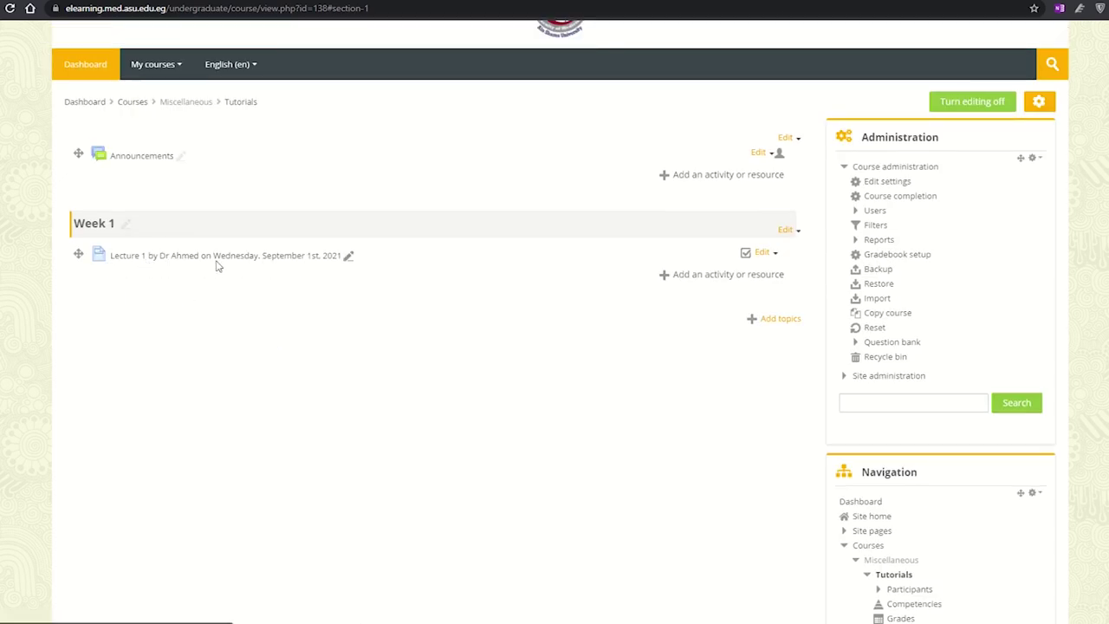